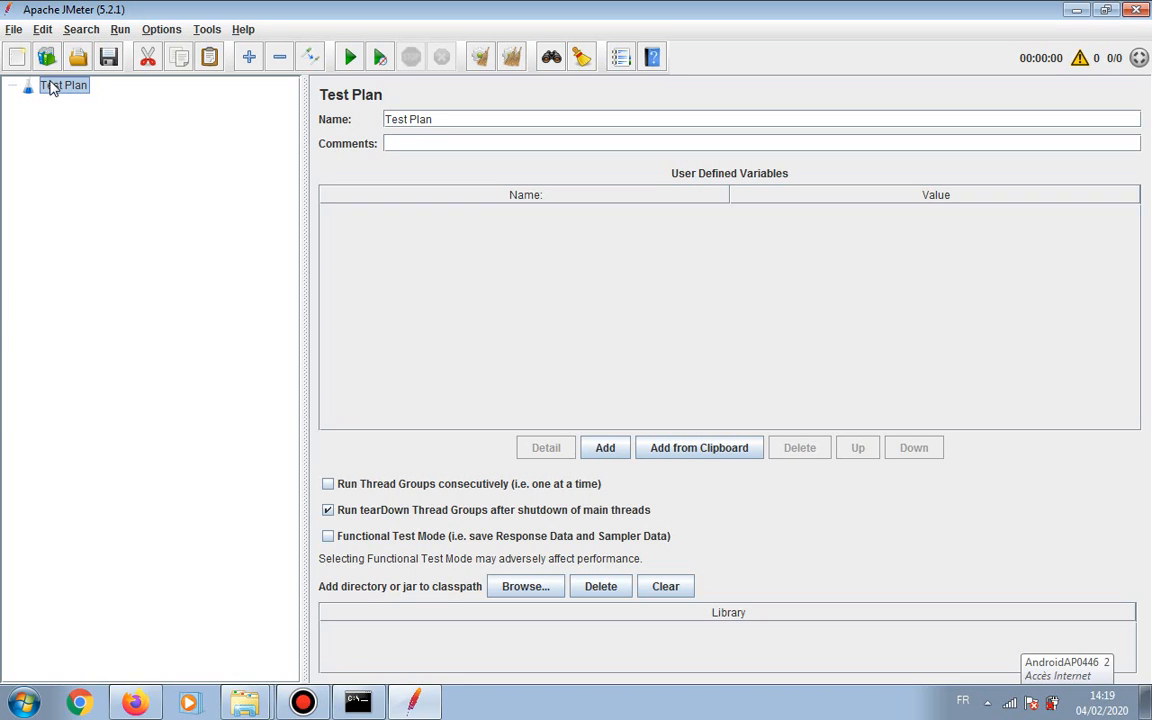
# - Rename the test plan as Test1 and add the comment "test for web access"
pyautogui.click(46, 86)
pyautogui.moveTo(473, 118); pyautogui.dragTo(297, 128)
pyautogui.press('BackSpace')
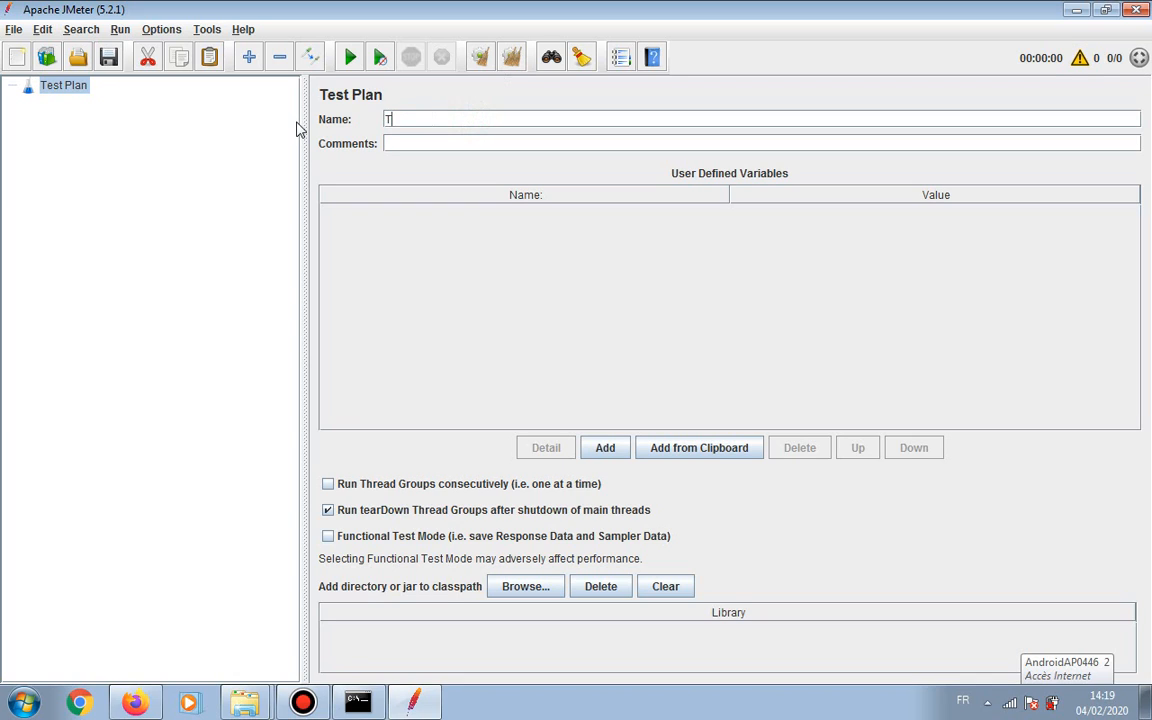
pyautogui.write('Test1')
pyautogui.click(425, 142)
pyautogui.write('test for web access')
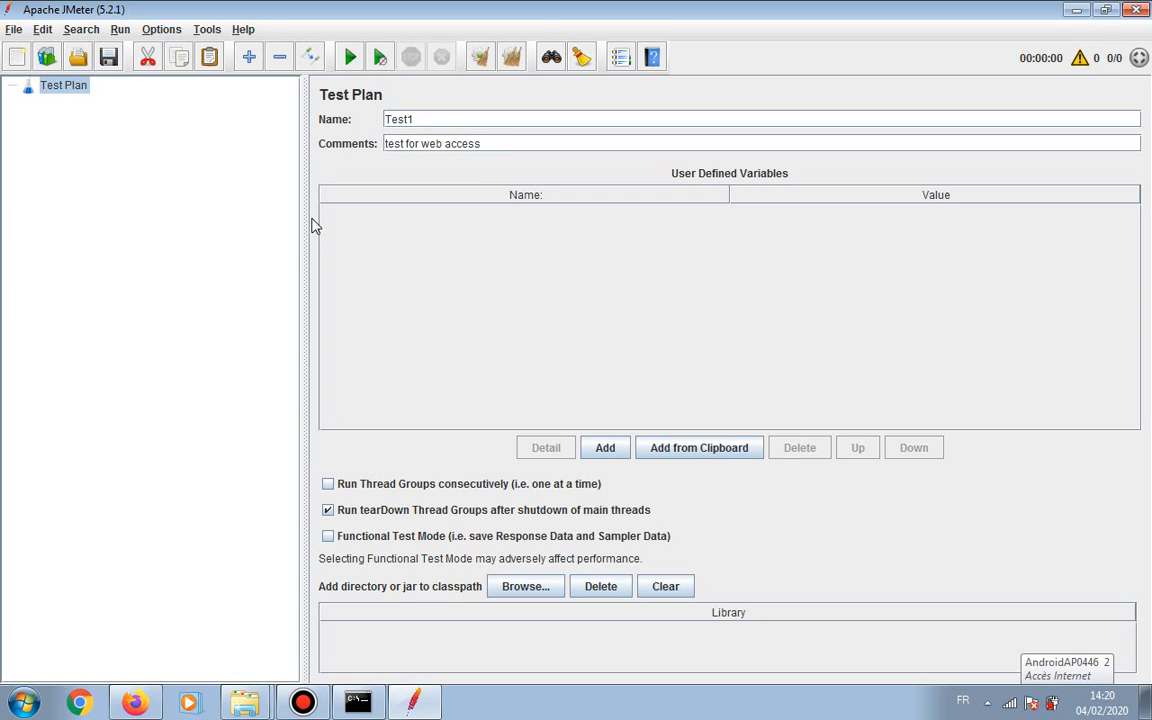
# - Add a regular Thread Group to the Test1 test plan
pyautogui.click(58, 92)
pyautogui.rightClick(60, 89)
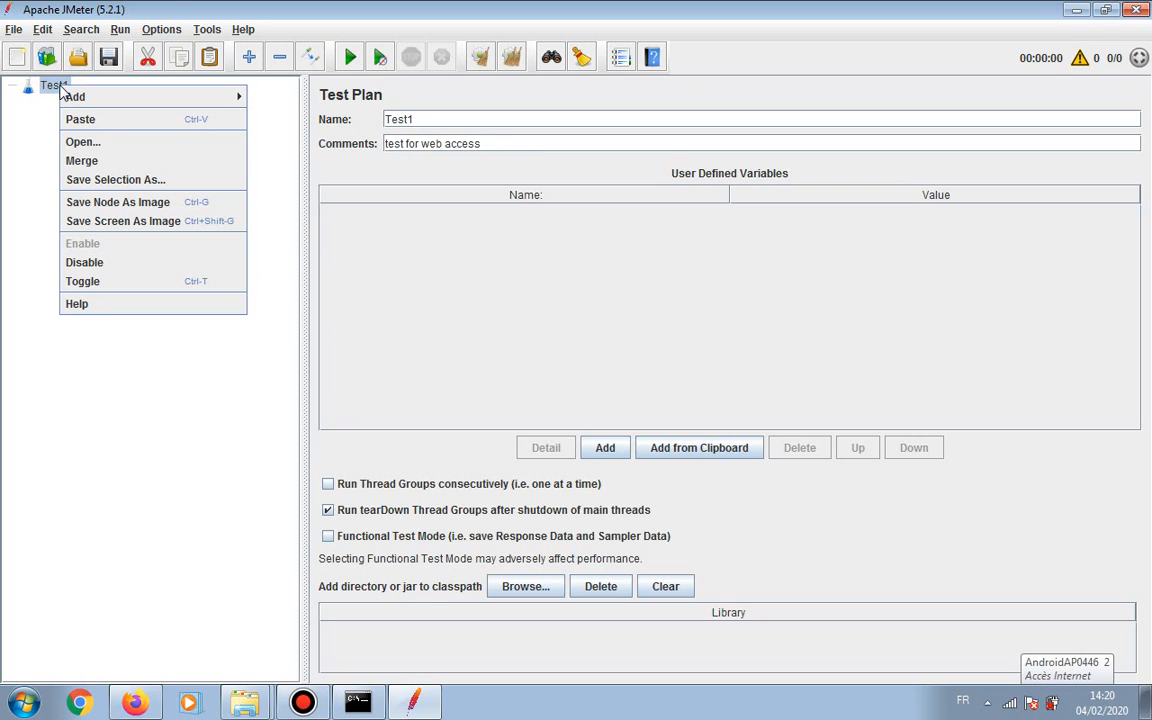
pyautogui.moveTo(75, 98)
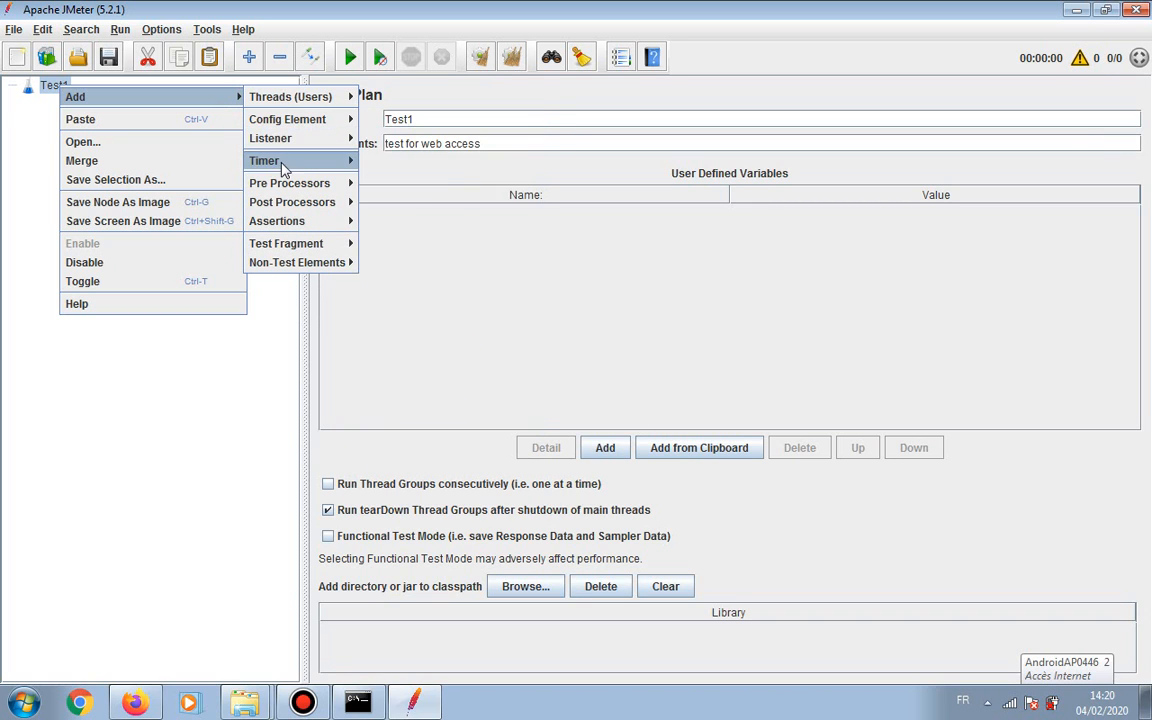
pyautogui.moveTo(295, 247)
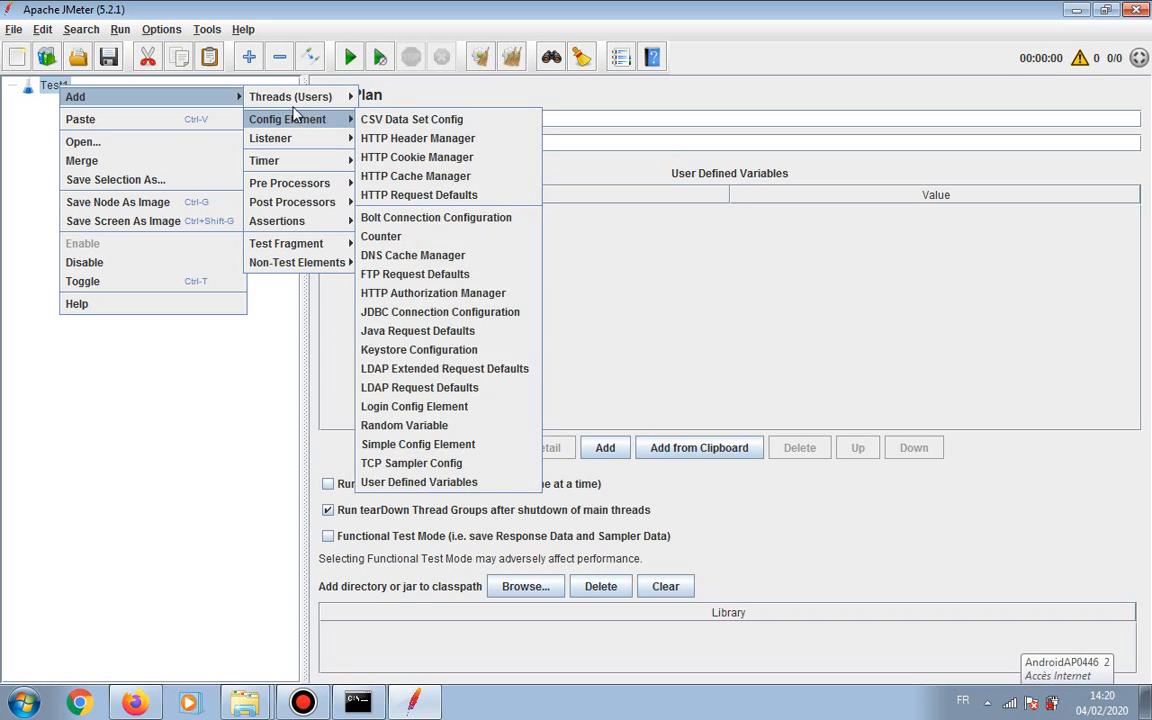
pyautogui.moveTo(295, 105)
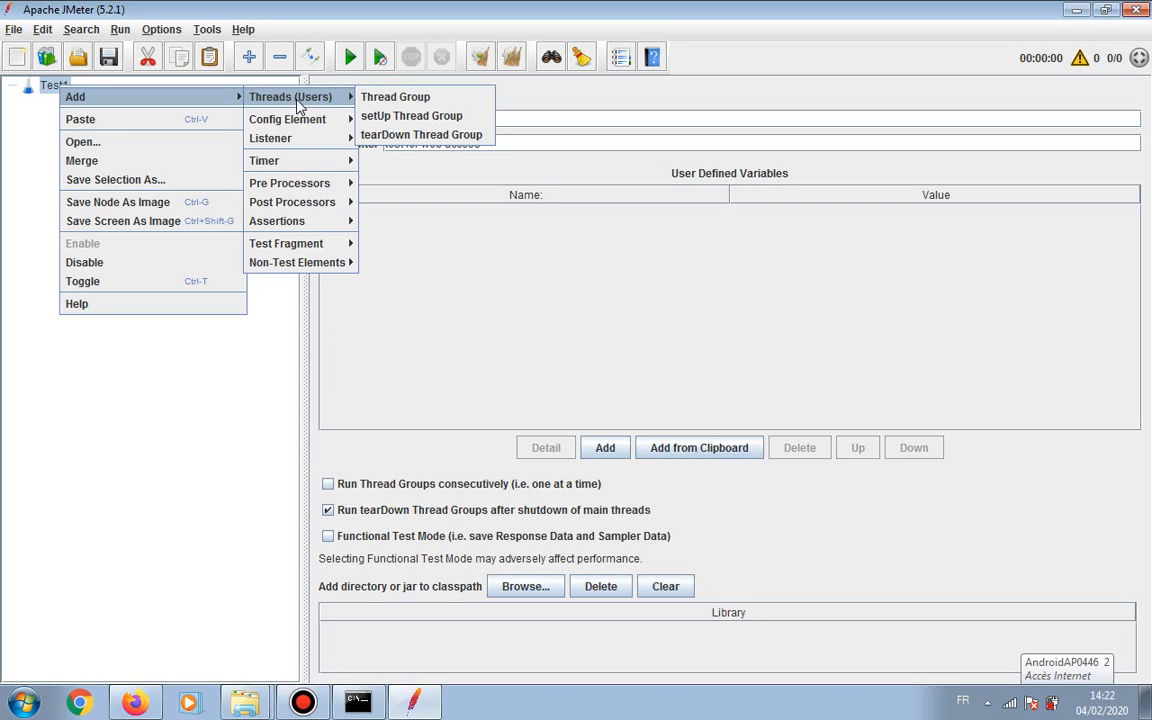
pyautogui.click(388, 100)
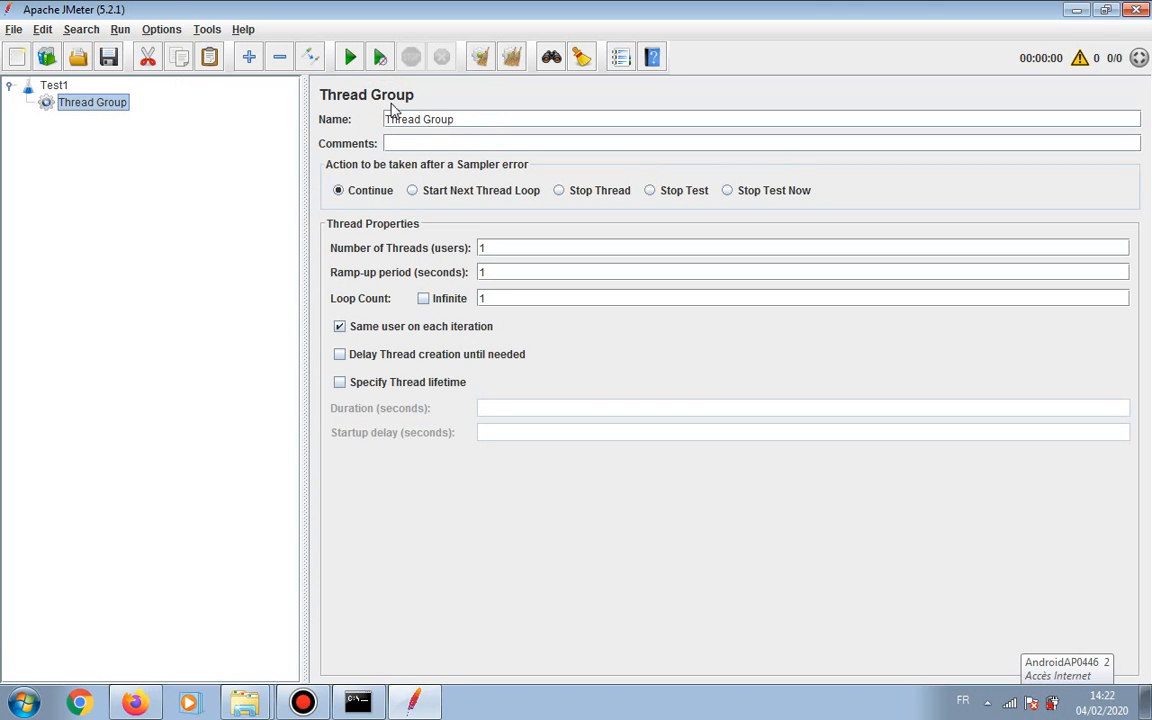
# - Rename the thread group as Users and add the comment "Users for web access"
pyautogui.moveTo(468, 110); pyautogui.dragTo(345, 119)
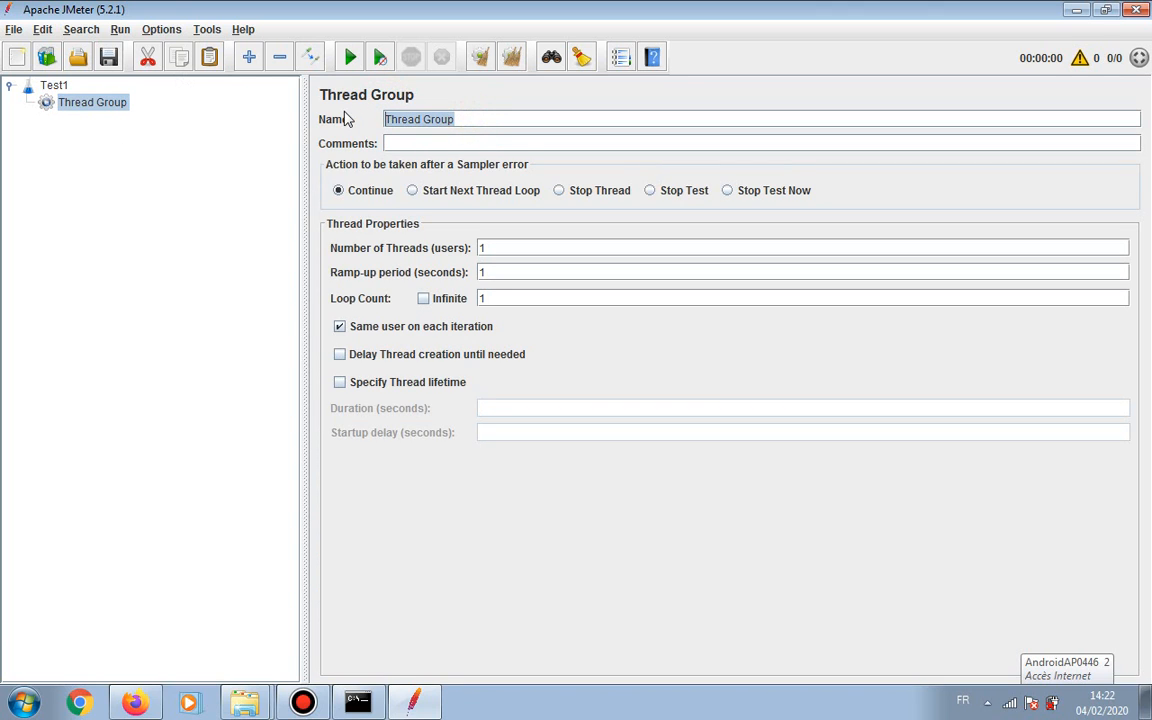
pyautogui.write('Users')
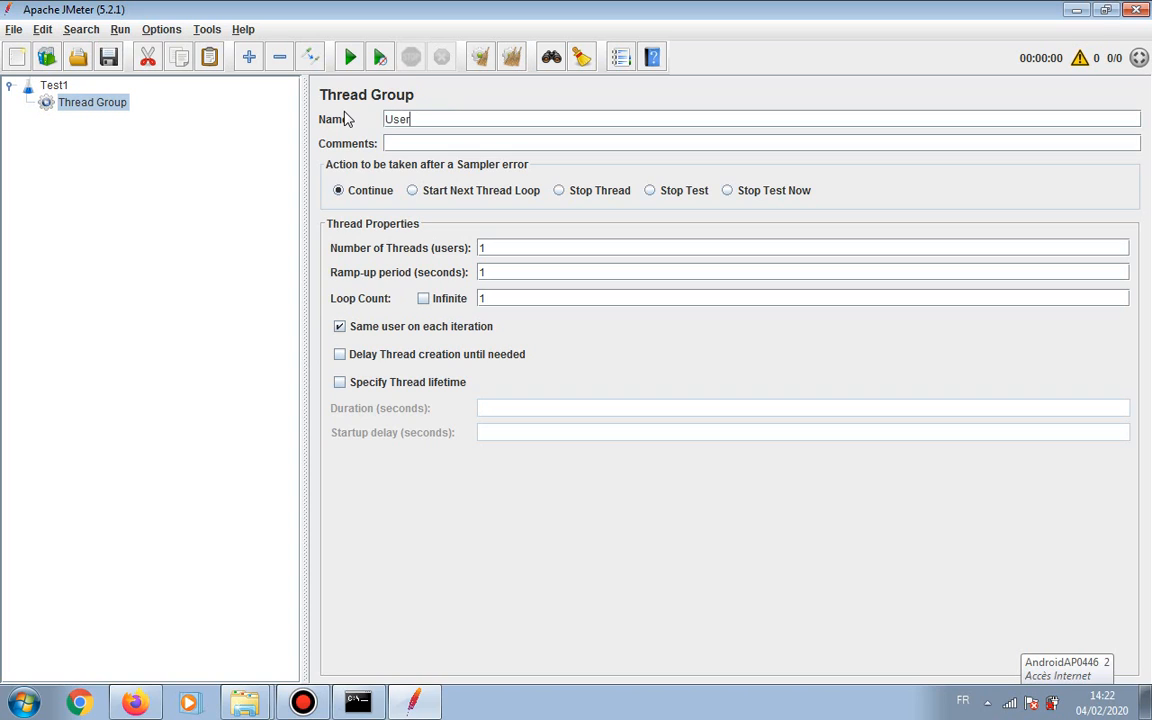
pyautogui.click(405, 145)
pyautogui.write('Users for web access')
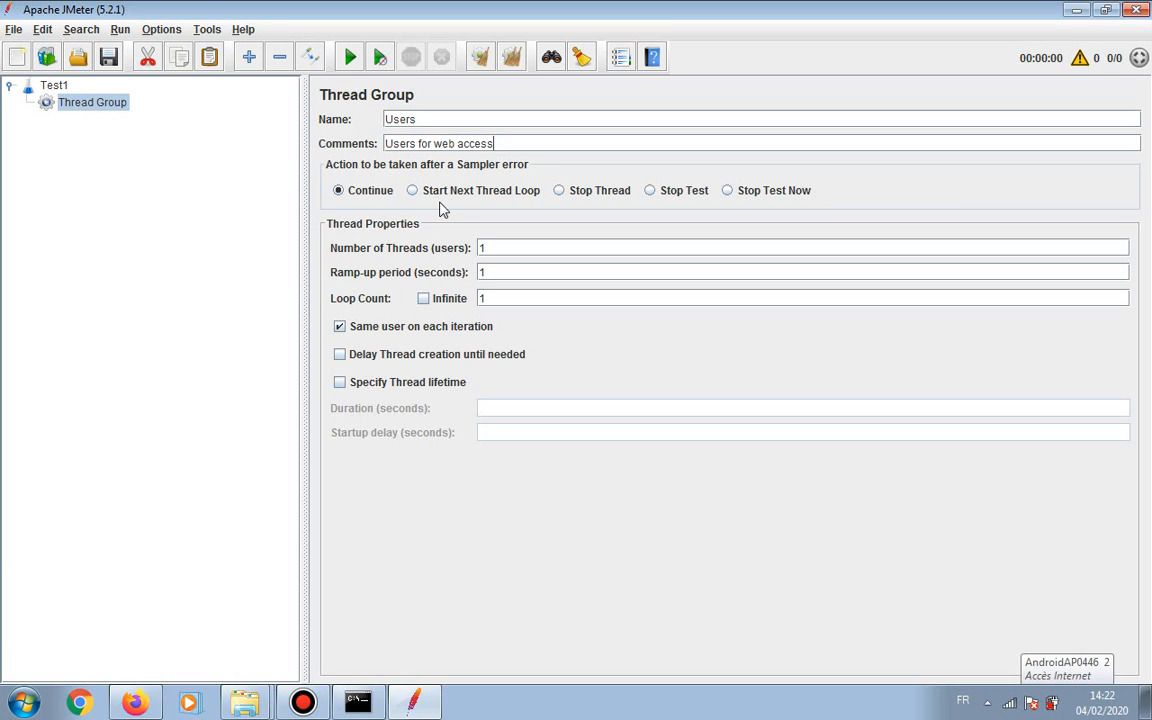
# - Set the thread group's number of threads (users) to 5
pyautogui.moveTo(501, 248); pyautogui.dragTo(465, 252)
pyautogui.click(496, 248)
pyautogui.doubleClick(491, 252)
pyautogui.click(491, 252)
pyautogui.click(486, 248)
pyautogui.doubleClick(483, 248)
pyautogui.click(490, 272)
pyautogui.doubleClick(484, 272)
pyautogui.click(494, 247)
pyautogui.doubleClick(481, 247)
pyautogui.doubleClick(483, 272)
pyautogui.click(490, 271)
# - Set the thread group's loop count to 2
pyautogui.click(506, 300)
pyautogui.press('BackSpace')
pyautogui.write('2')
pyautogui.doubleClick(482, 249)
pyautogui.click(487, 302)
pyautogui.click(486, 248)
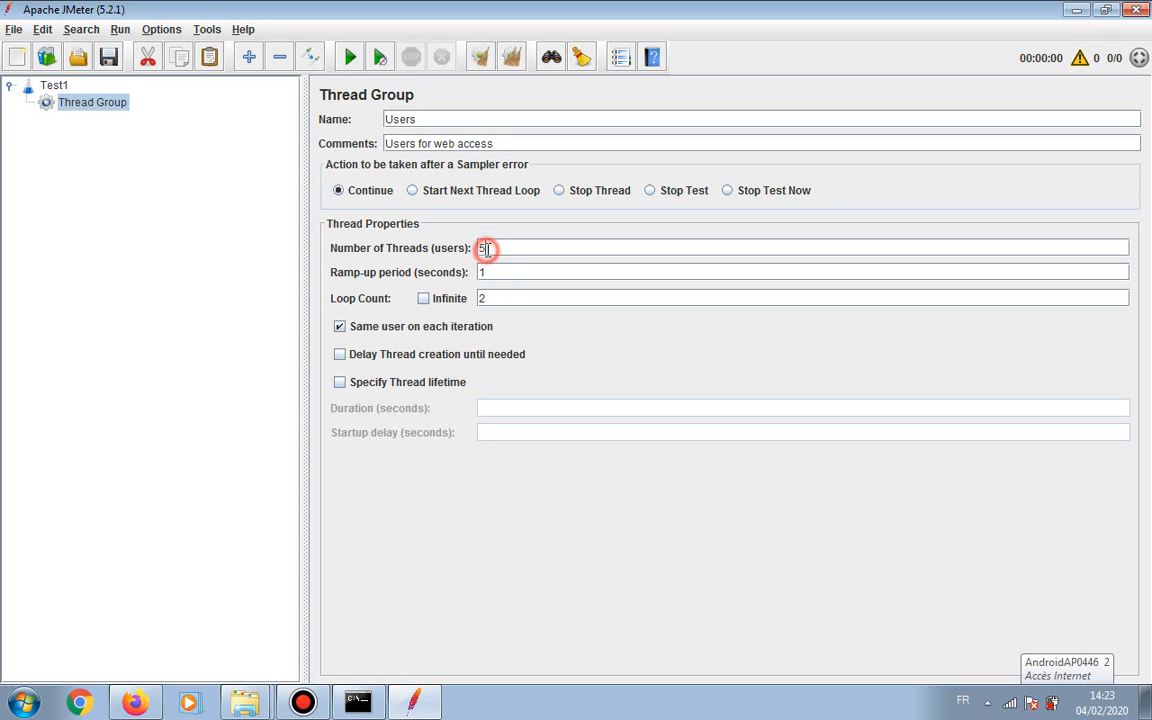
pyautogui.click(490, 298)
pyautogui.click(530, 298)
# - Try the infinite loop option for the thread group and switch it off again
pyautogui.click(423, 299)
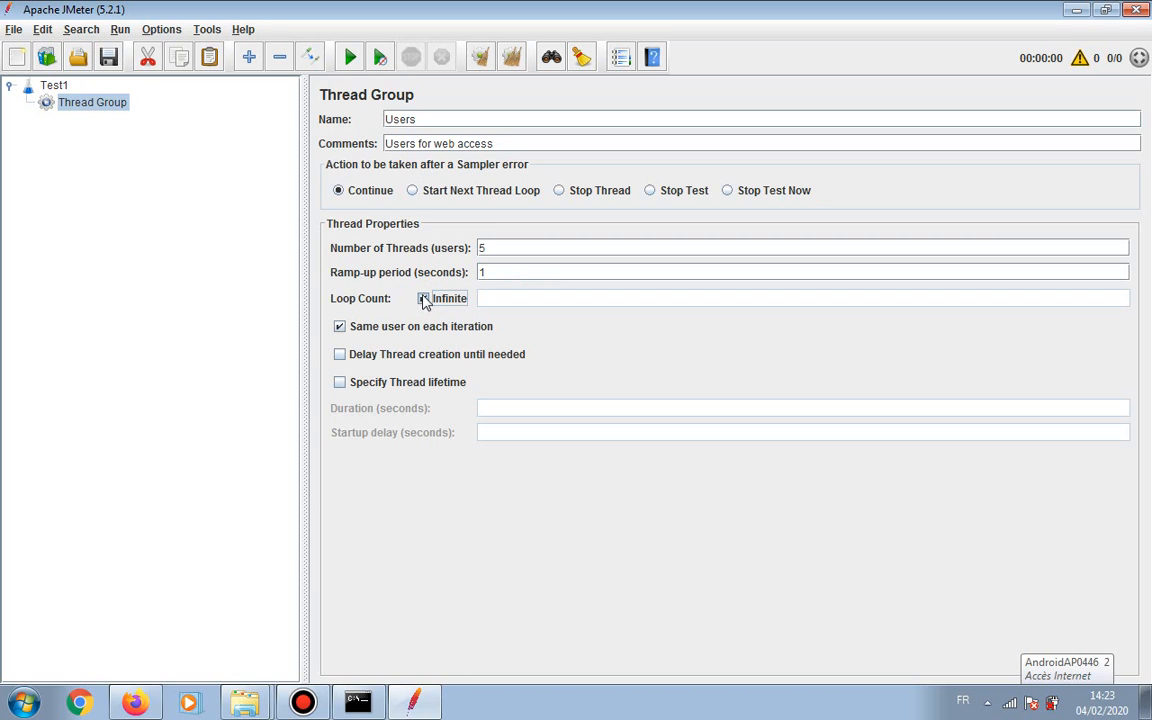
pyautogui.doubleClick(494, 248)
pyautogui.click(423, 298)
pyautogui.doubleClick(494, 248)
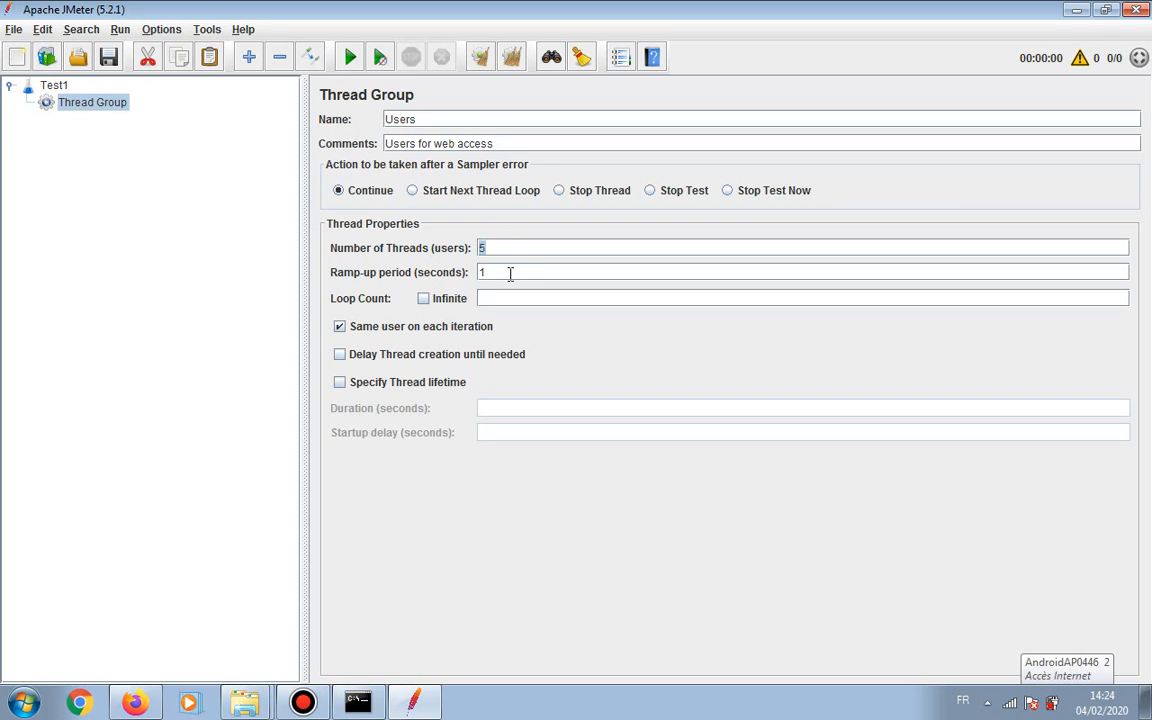
# - Set the thread group's loop count to 1
pyautogui.doubleClick(510, 272)
pyautogui.click(510, 300)
pyautogui.write('1')
pyautogui.click(501, 249)
pyautogui.doubleClick(501, 249)
pyautogui.doubleClick(501, 249)
pyautogui.doubleClick(419, 119)
pyautogui.doubleClick(535, 273)
pyautogui.click(510, 302)
pyautogui.click(511, 302)
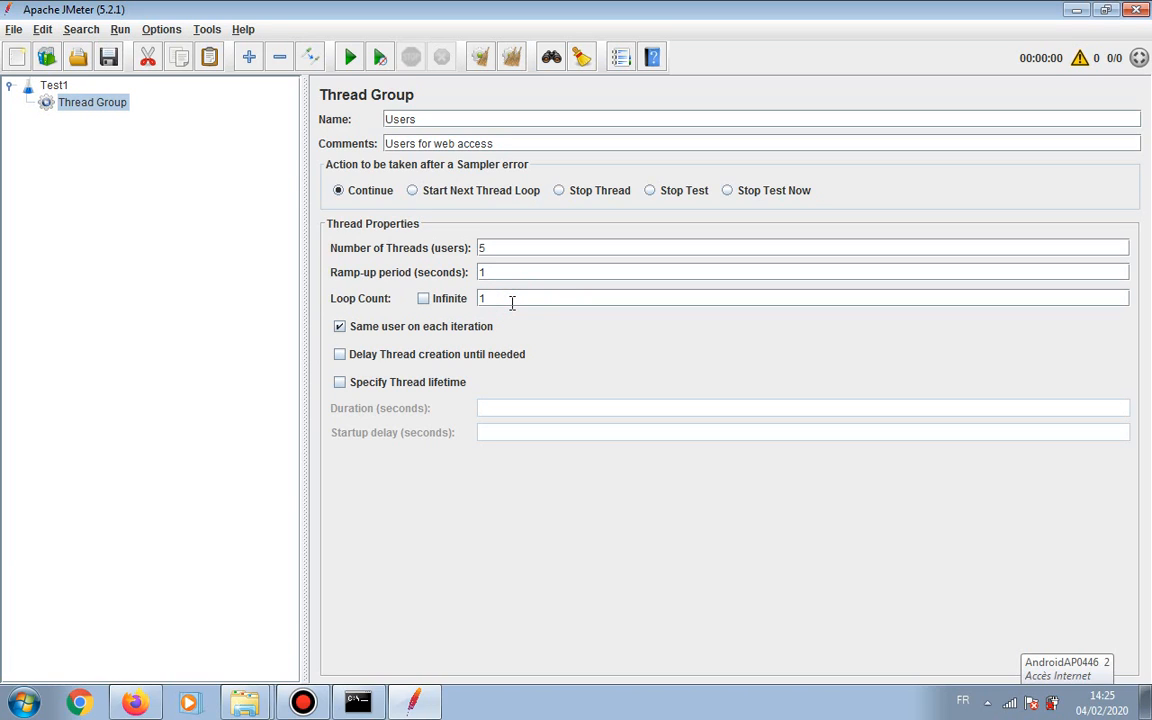